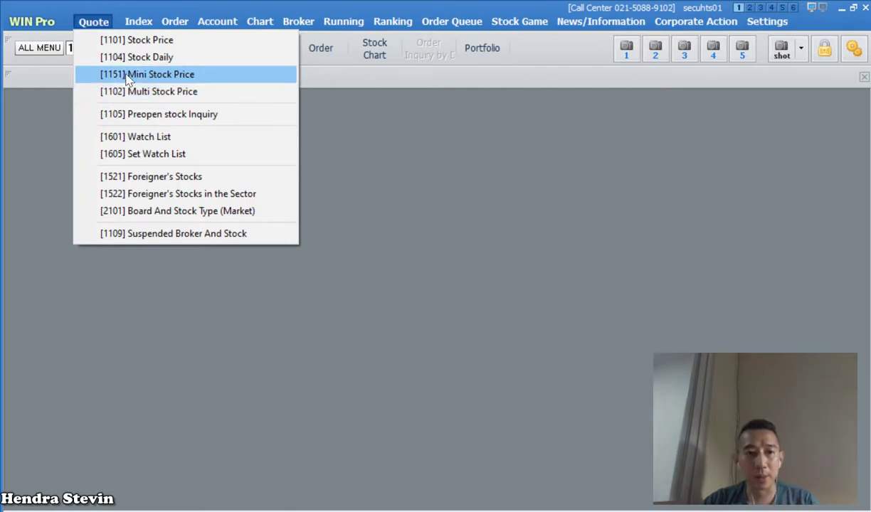
Open an enlarged Stock Daily window and load UNVR daily prices from 2020-08-01 to 2020-09-27
left_click(144, 63)
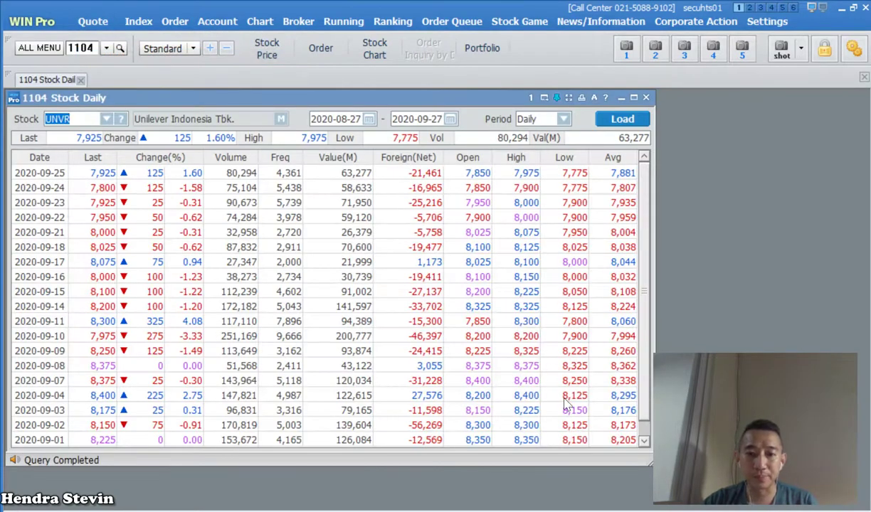
left_click_drag(645, 464, 653, 493)
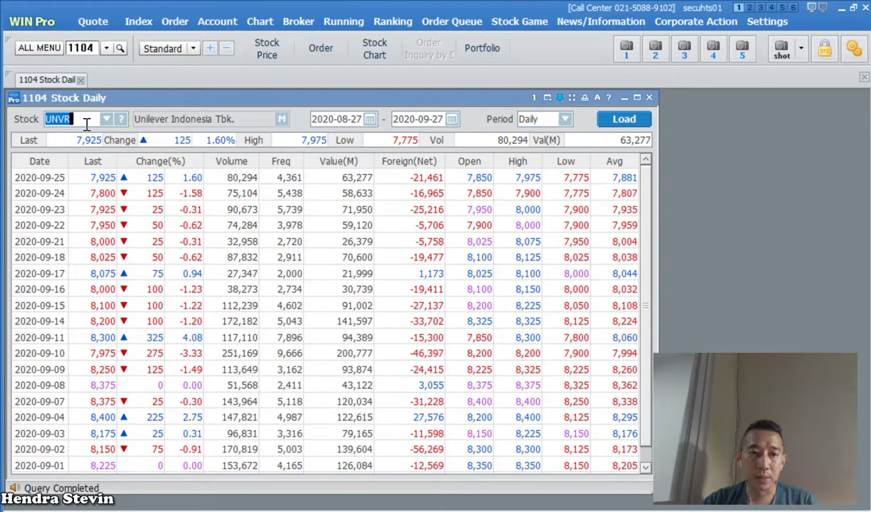
left_click(369, 124)
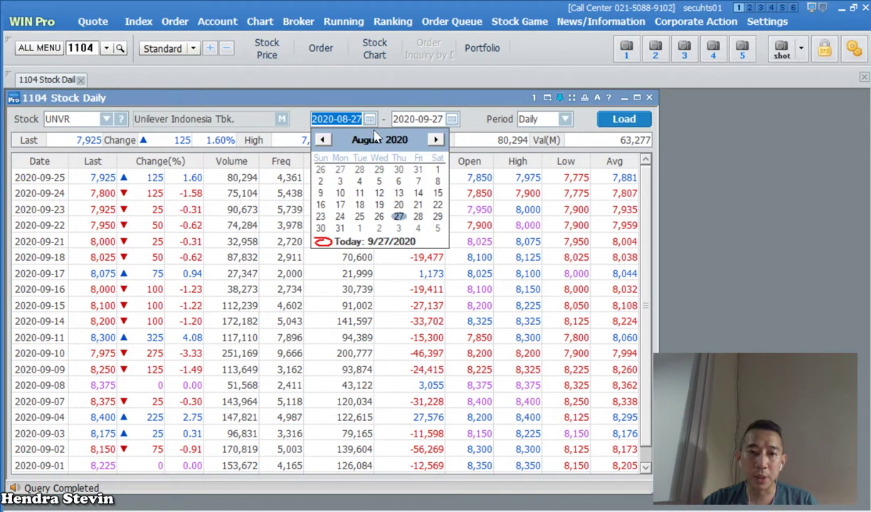
left_click(421, 170)
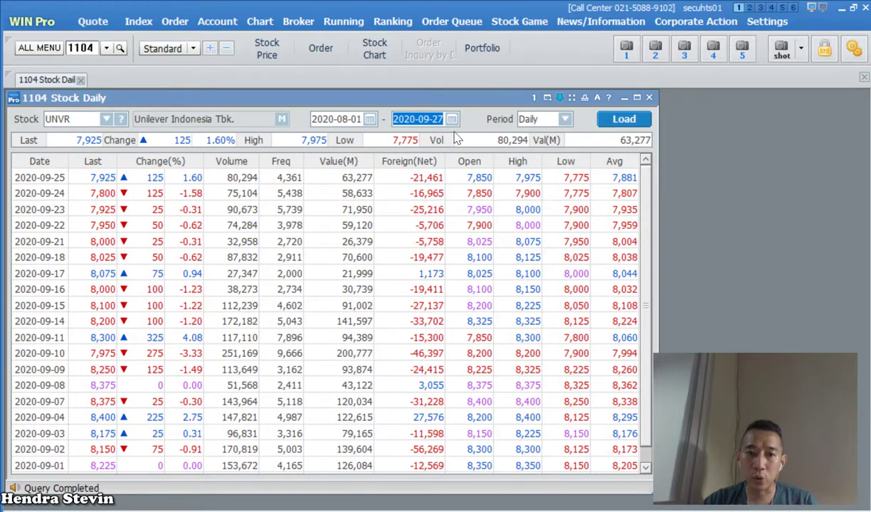
left_click(601, 128)
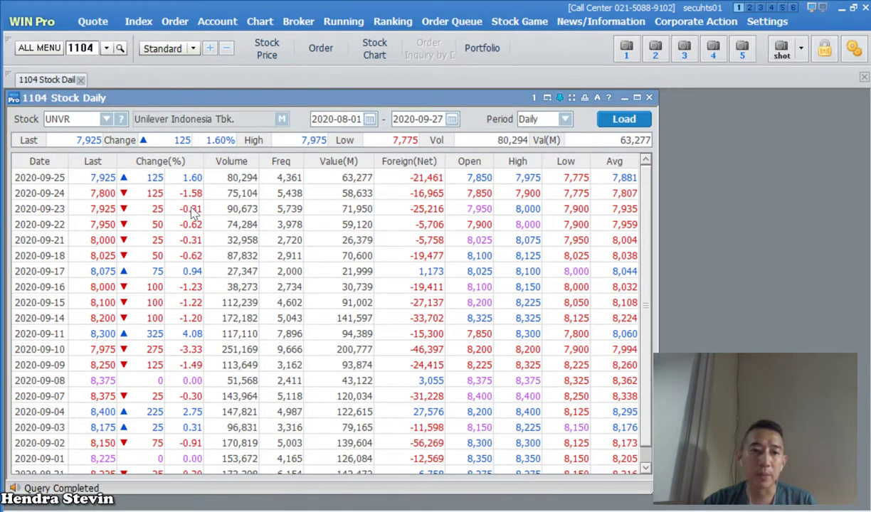
left_click(105, 182)
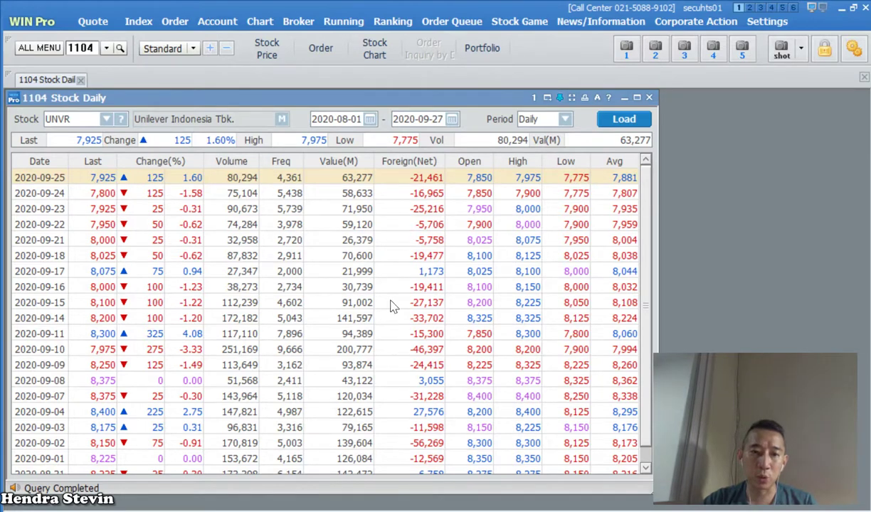
Show the UNVR price history by week and highlight the row for 2020-09-25
left_click(564, 120)
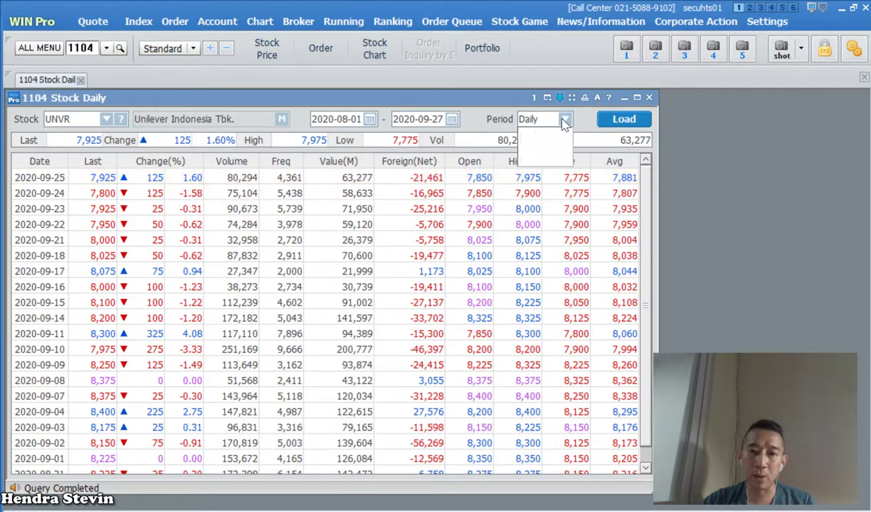
left_click(435, 194)
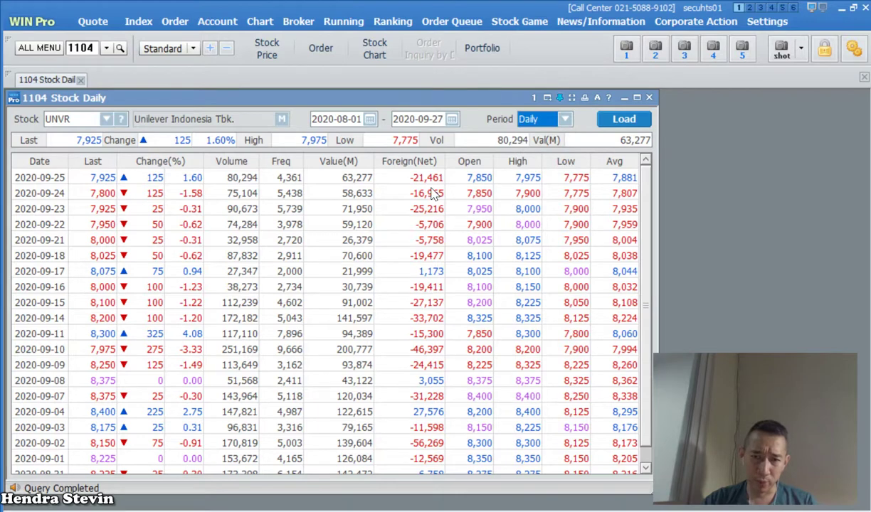
left_click(564, 121)
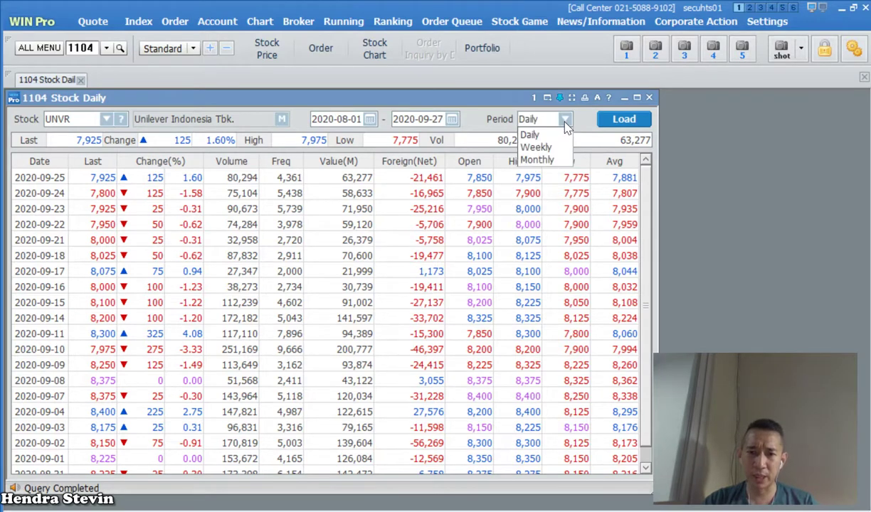
left_click(553, 147)
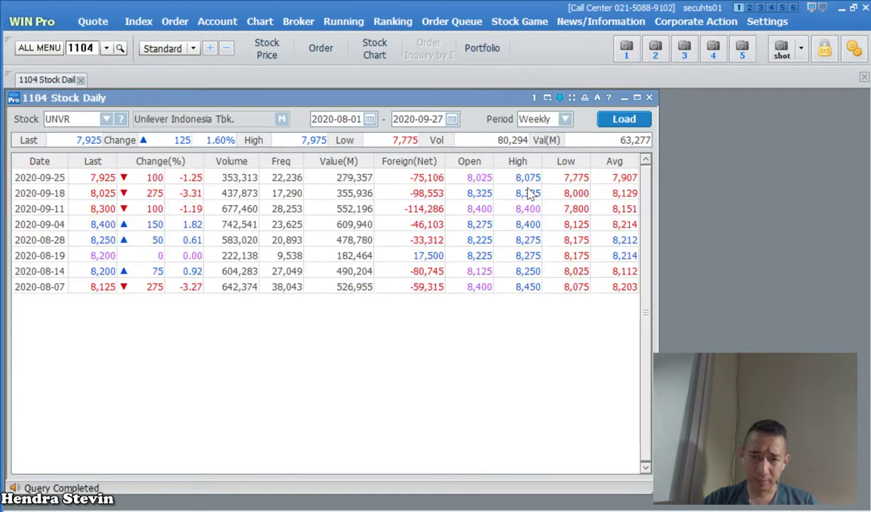
left_click(180, 177)
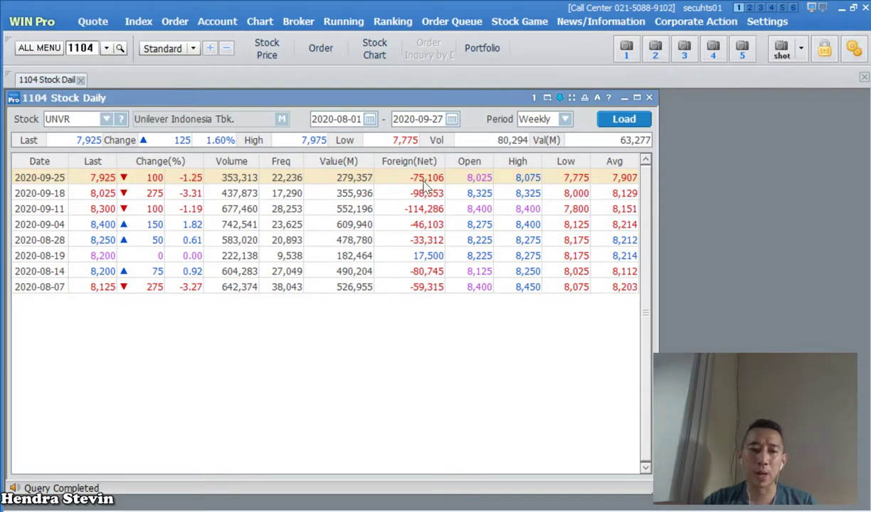
Show the UNVR price history by month and highlight the row for 2020-09-25
left_click(563, 121)
left_click(555, 163)
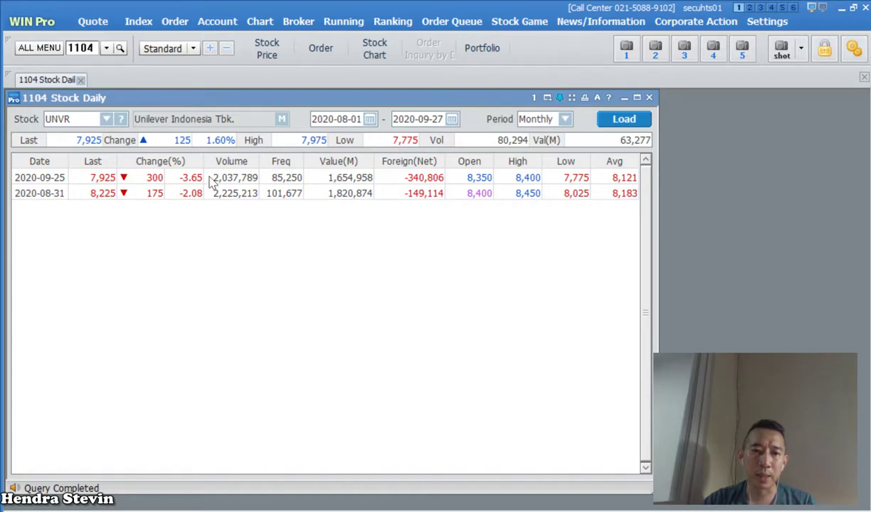
left_click(417, 180)
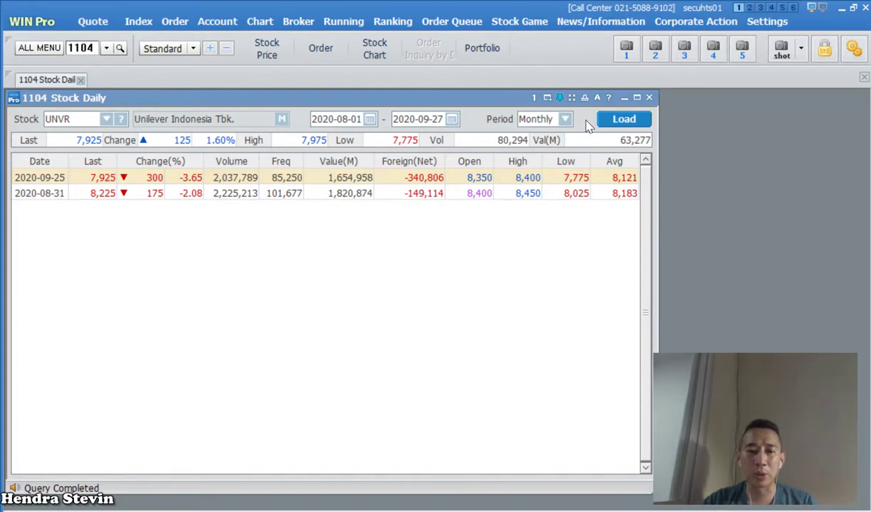
Replace the Stock Daily window with an enlarged Mini Stock Price window for UNVR
left_click(93, 21)
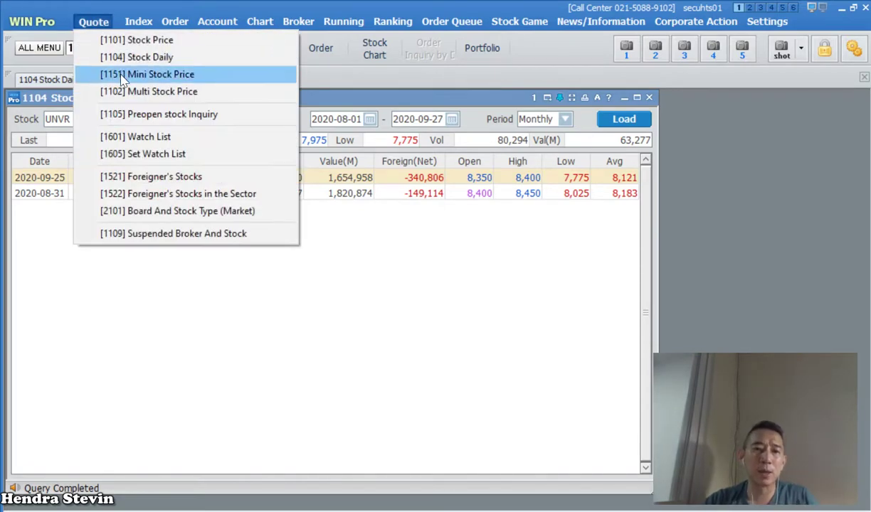
left_click(122, 80)
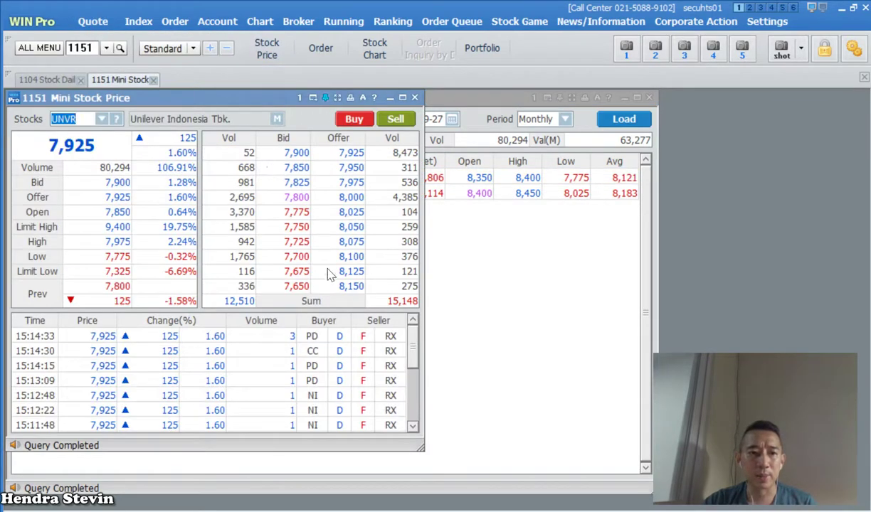
left_click(648, 99)
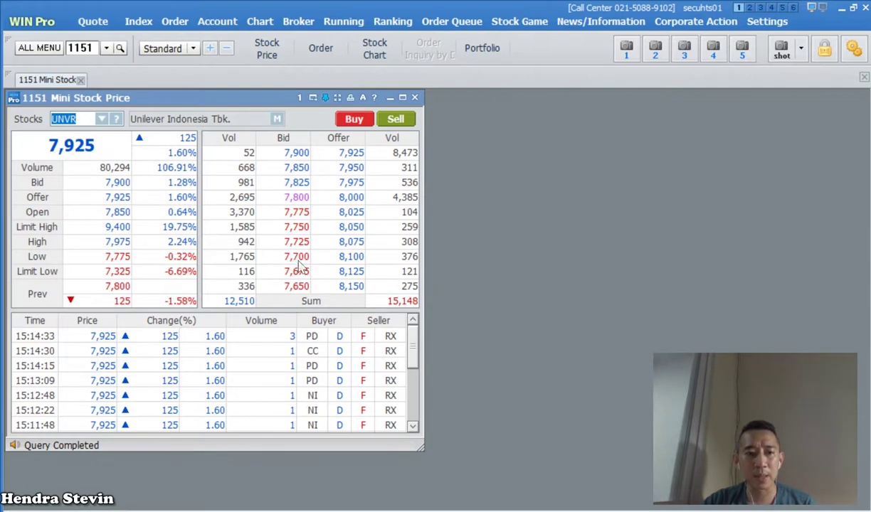
left_click_drag(422, 448, 453, 496)
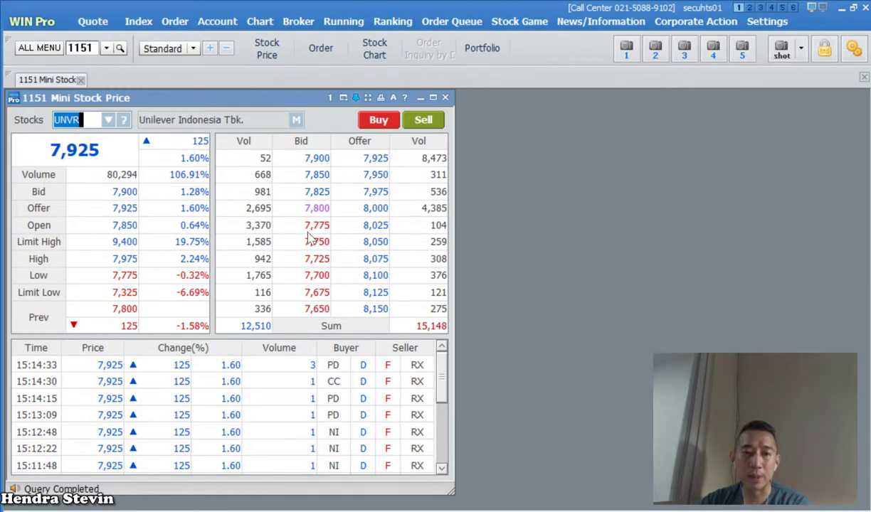
Examine the UNVR trade list below the order book from the latest trades to earlier ones and return to the latest
left_click(175, 363)
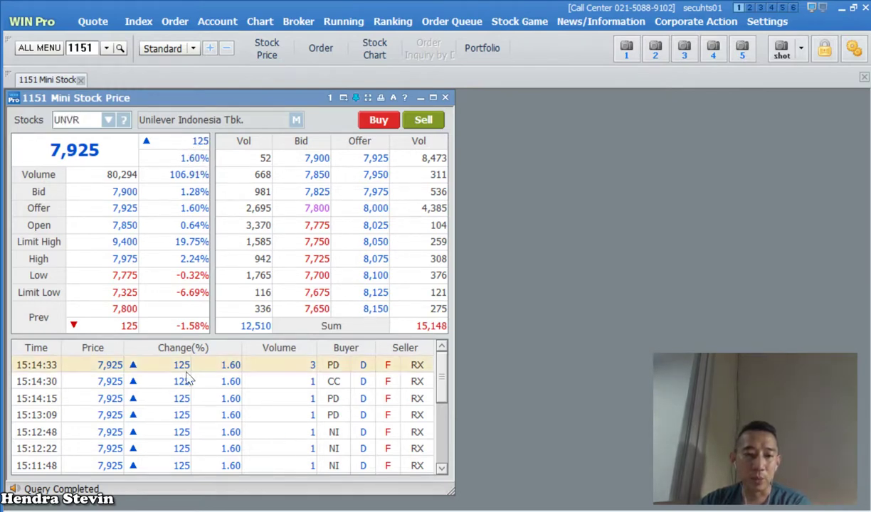
scroll(245, 384, "down", 5)
scroll(248, 398, "down", 10)
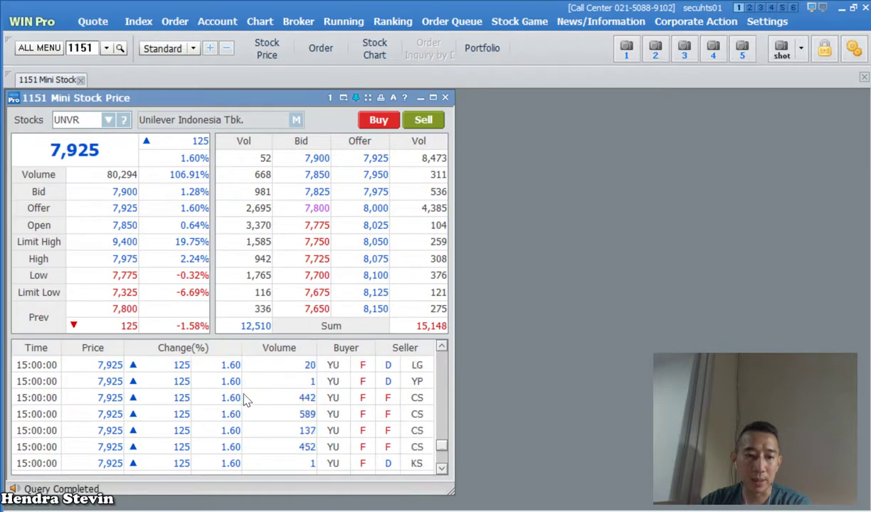
scroll(242, 400, "down", 10)
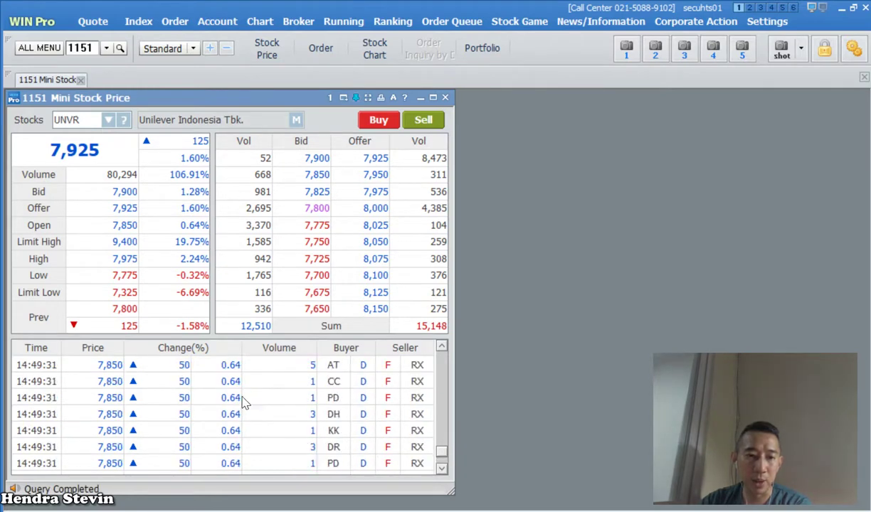
left_click_drag(441, 455, 441, 352)
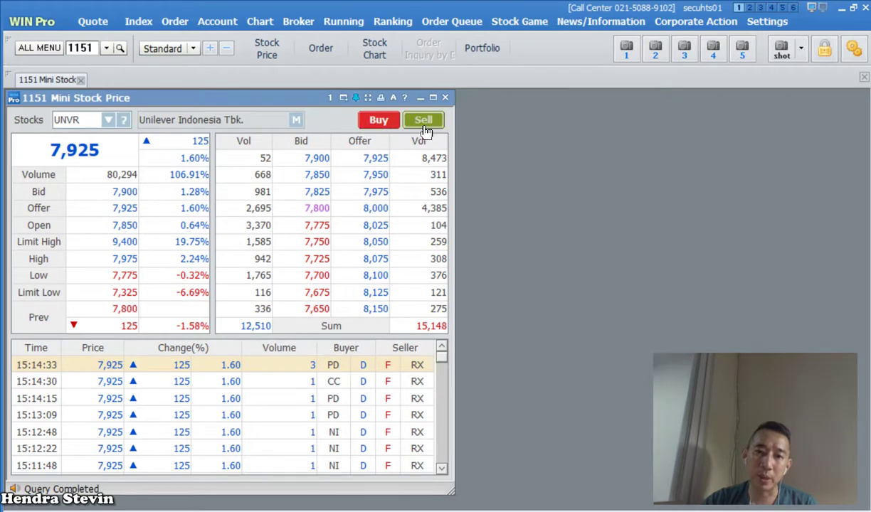
View the UNVR buy order form from the Mini Stock Price window and close it without placing an order
left_click(382, 130)
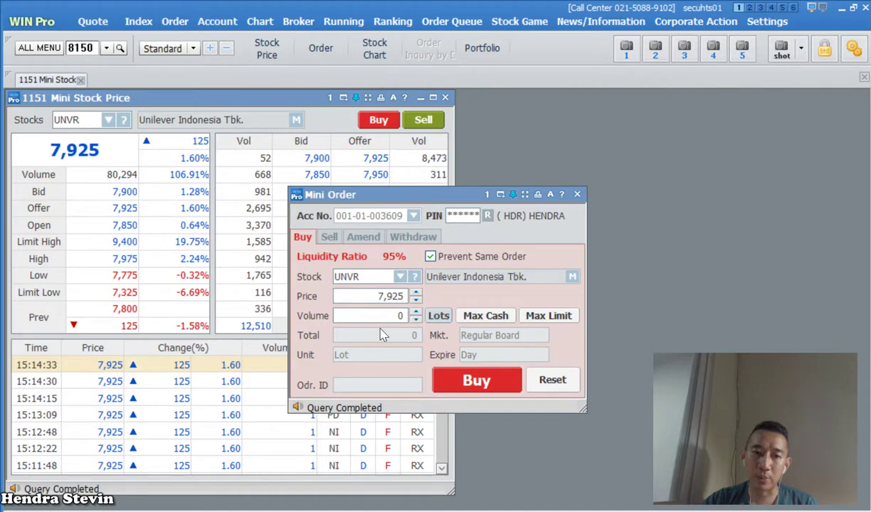
left_click(576, 194)
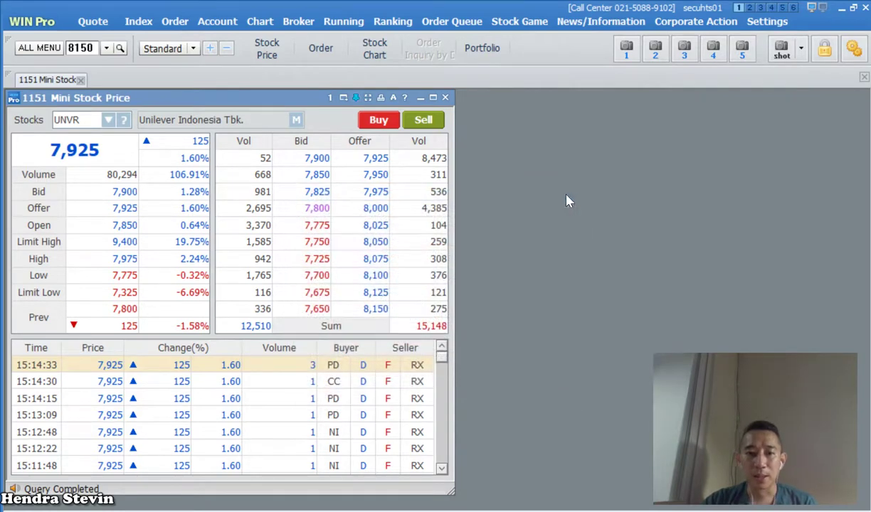
Open the Multi Stock Price window, move it to the workspace's upper-left corner and enlarge it to fill the workspace
left_click(92, 22)
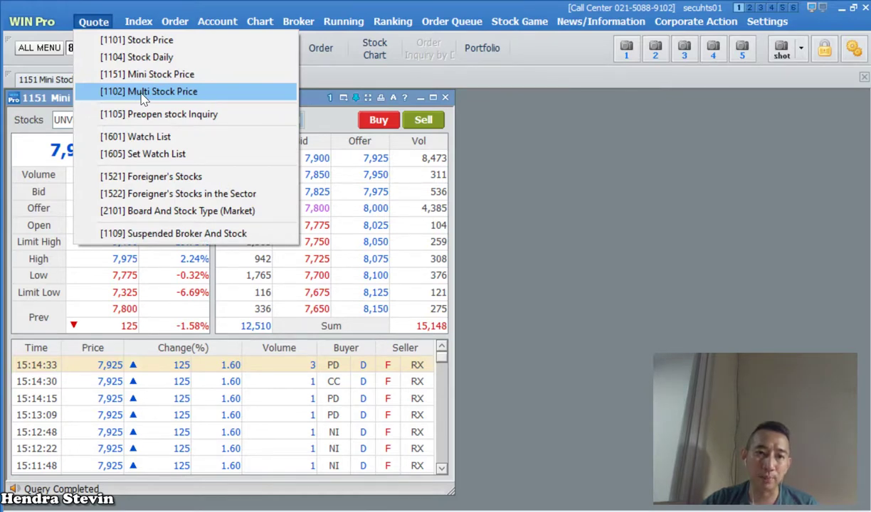
left_click(142, 98)
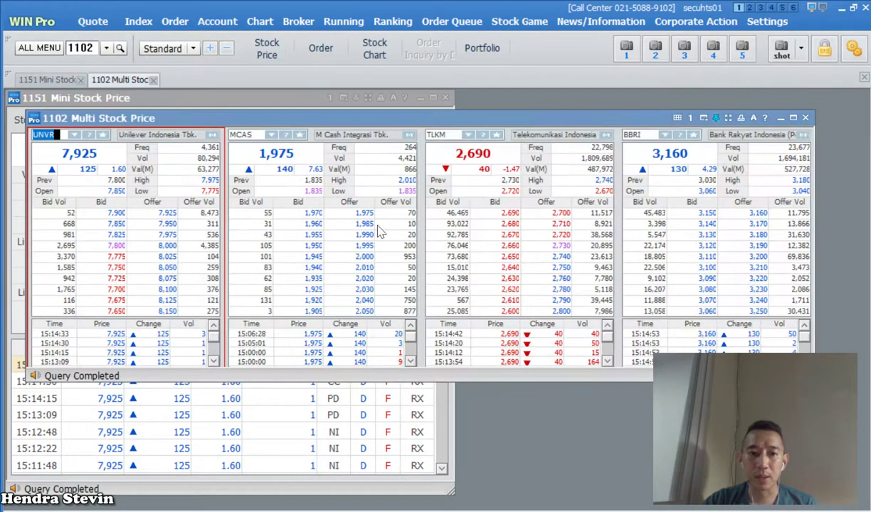
left_click_drag(227, 123, 210, 105)
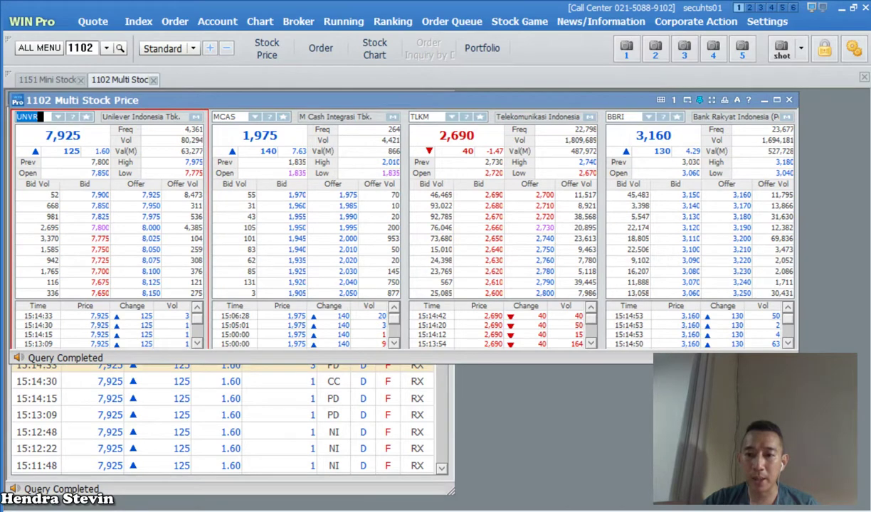
left_click_drag(797, 363, 832, 506)
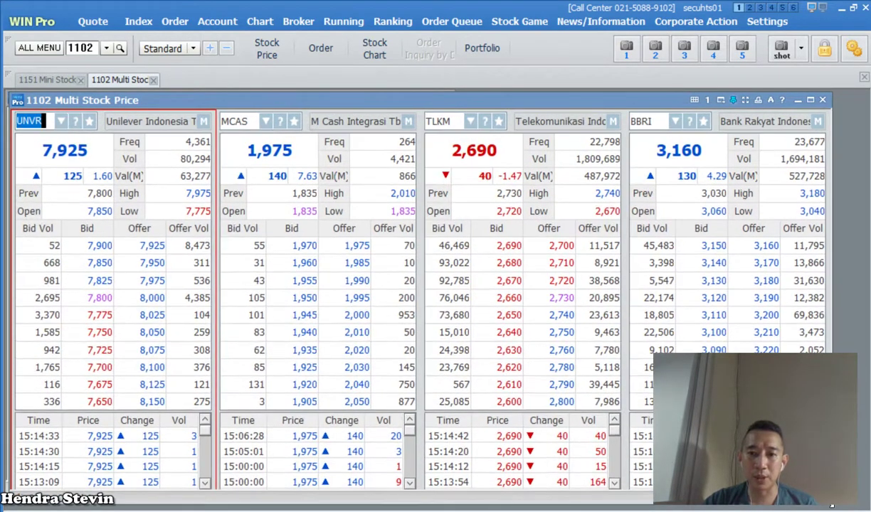
Change the stock in the second Multi Stock Price panel from MCAS to ICBP
left_click(250, 121)
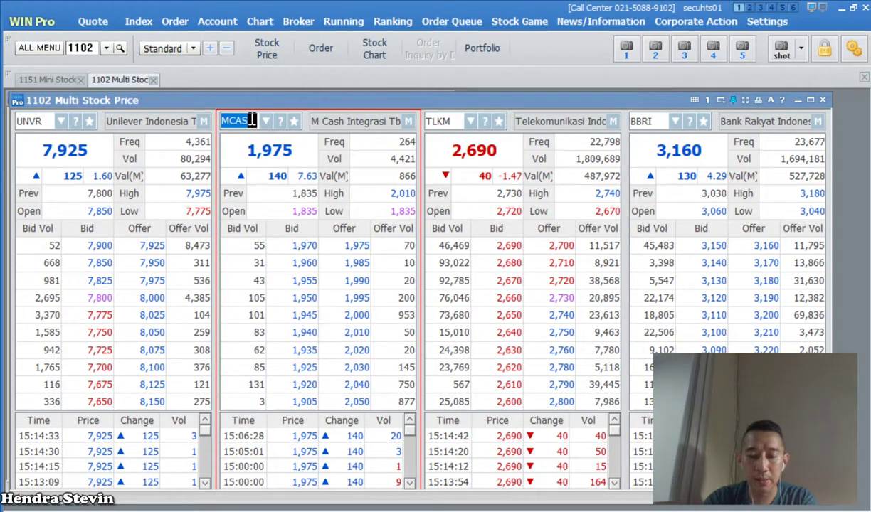
type("MT")
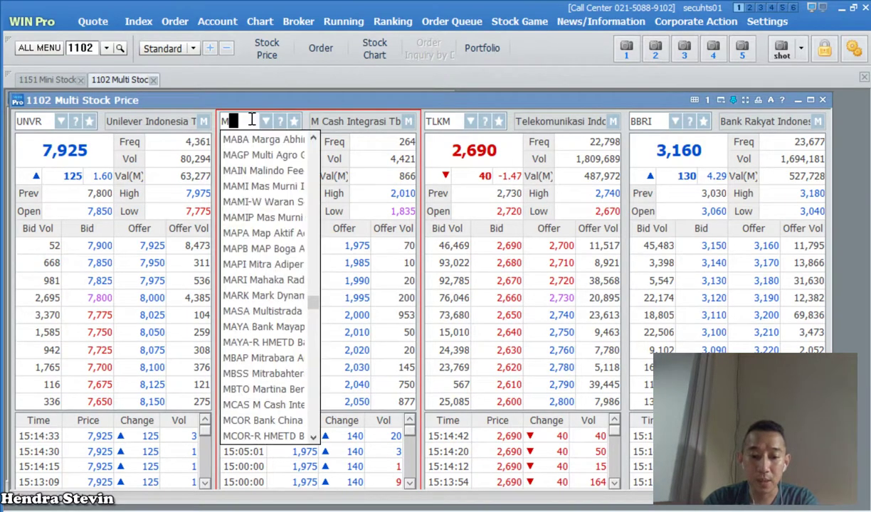
key("BackSpace")
key("BackSpace")
type("I")
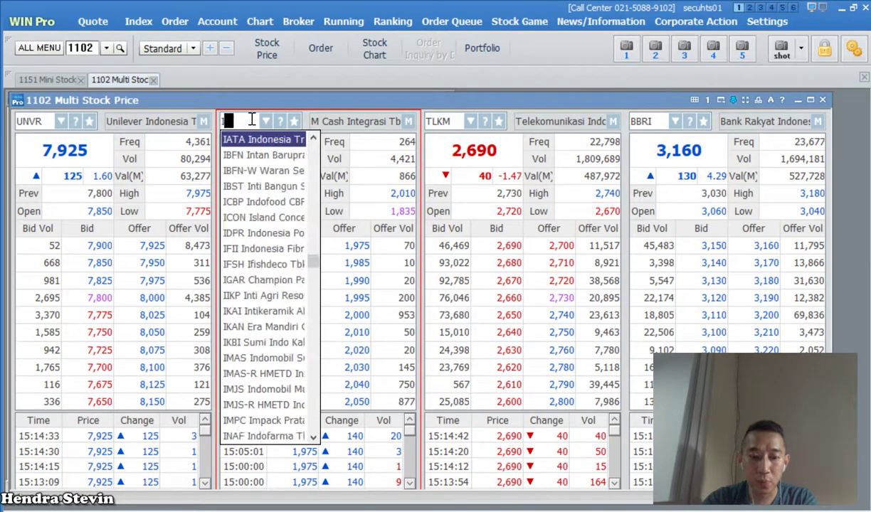
type("CBP")
key("Return")
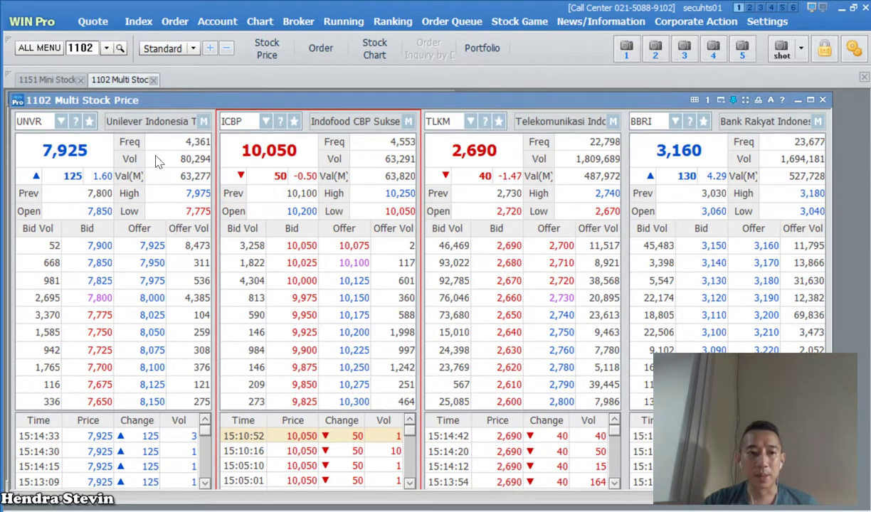
Set the Multi Stock Price layout to 2 X 5 panels, then narrow and reposition the window so all five columns fit
left_click(694, 100)
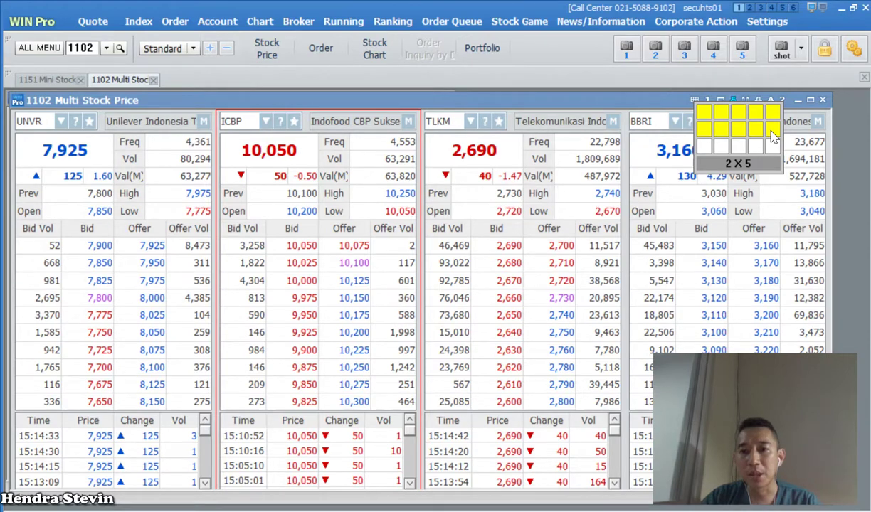
left_click(772, 137)
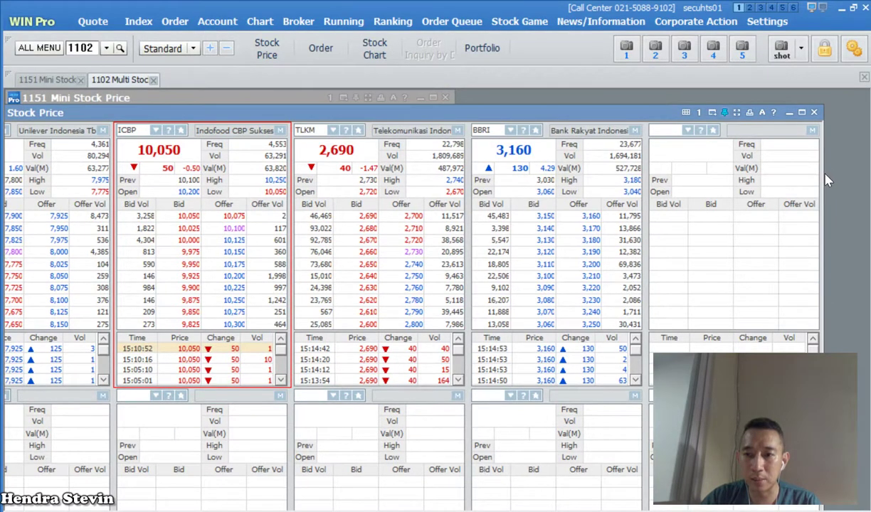
left_click_drag(819, 171, 655, 121)
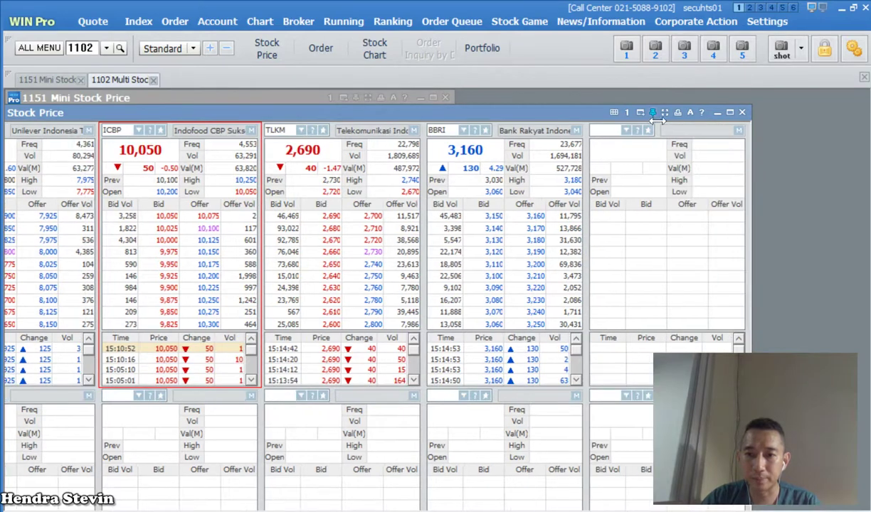
left_click_drag(553, 114, 615, 98)
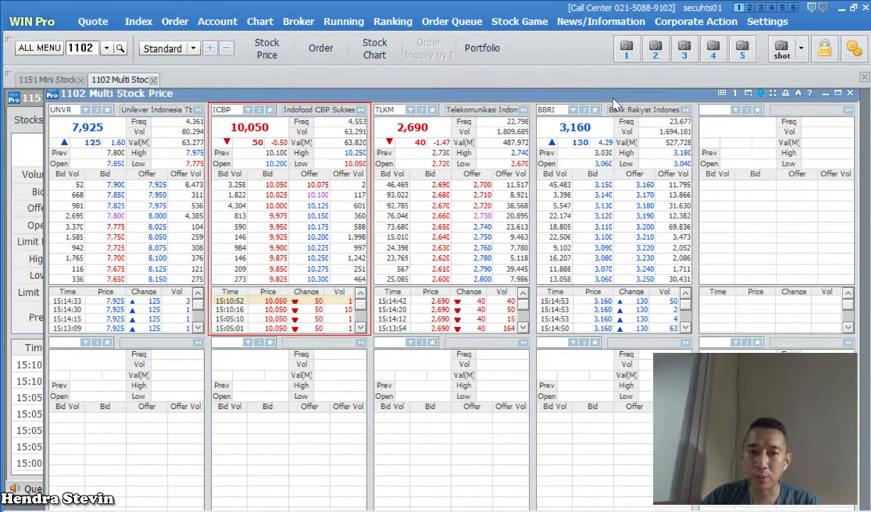
Assign LSIP to the empty fifth panel in the Multi Stock Price upper row and BBCA to the panel below it
left_click(725, 138)
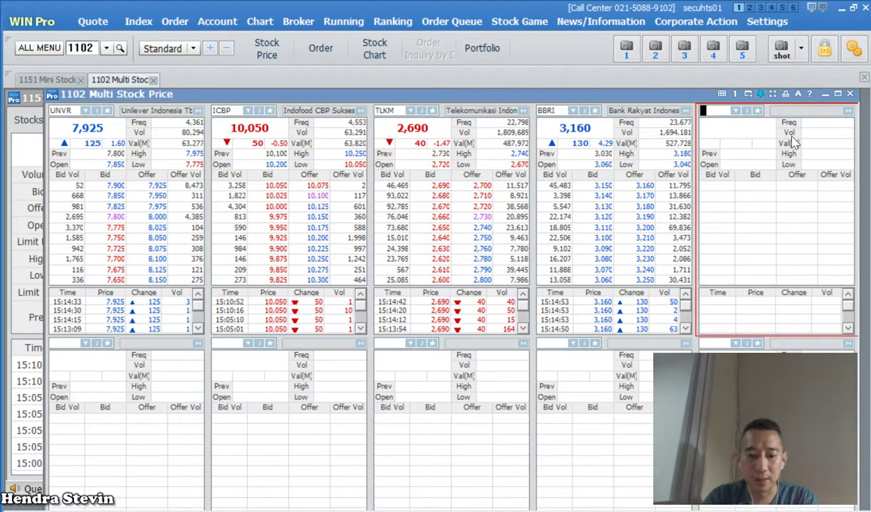
type("LSIP")
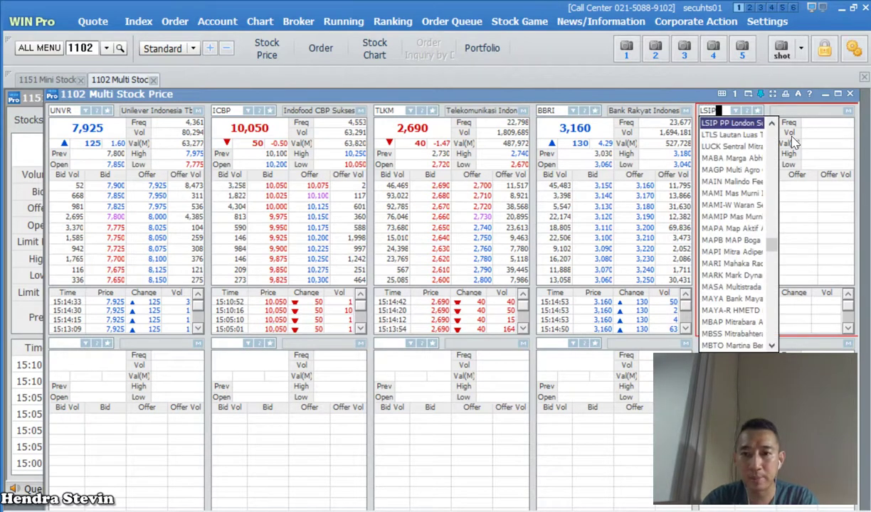
key("Return")
left_click(722, 344)
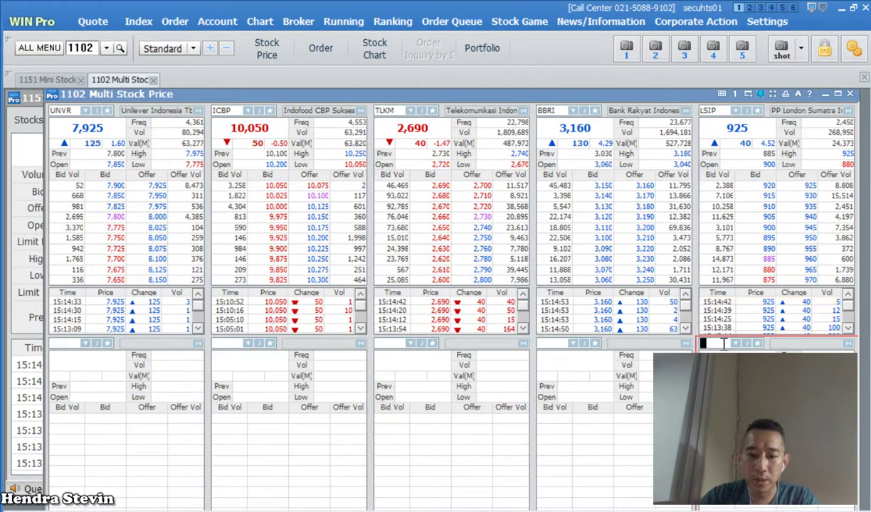
type("BBCA")
key("Return")
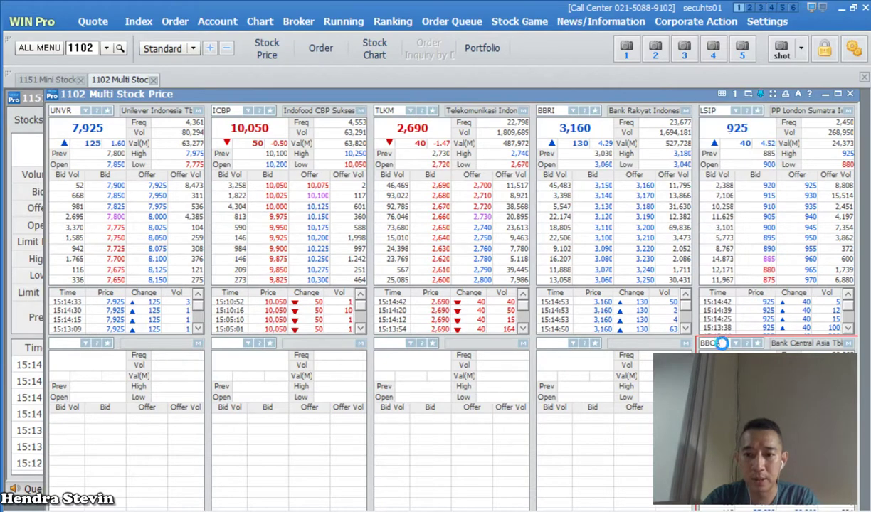
Fill the fourth panel of the Multi Stock Price second row with ISAT and the third panel with TOWR
left_click(562, 344)
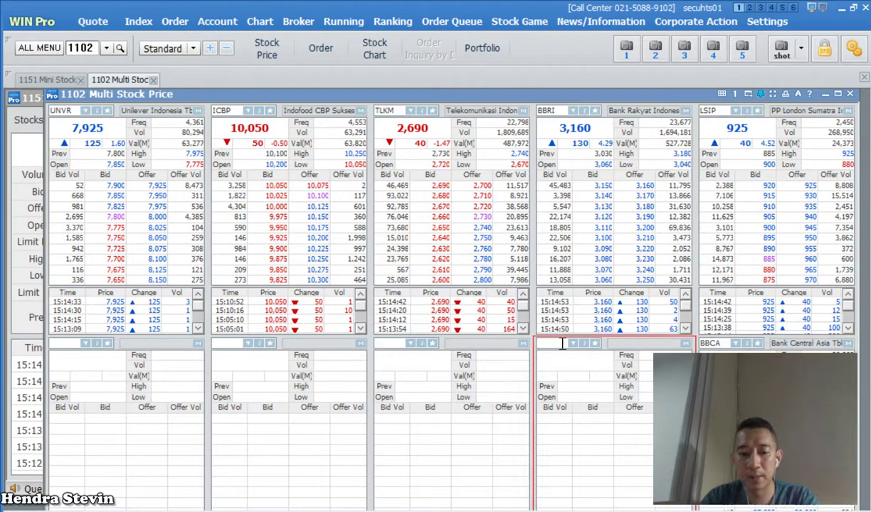
type("ISAT")
key("Return")
left_click(390, 343)
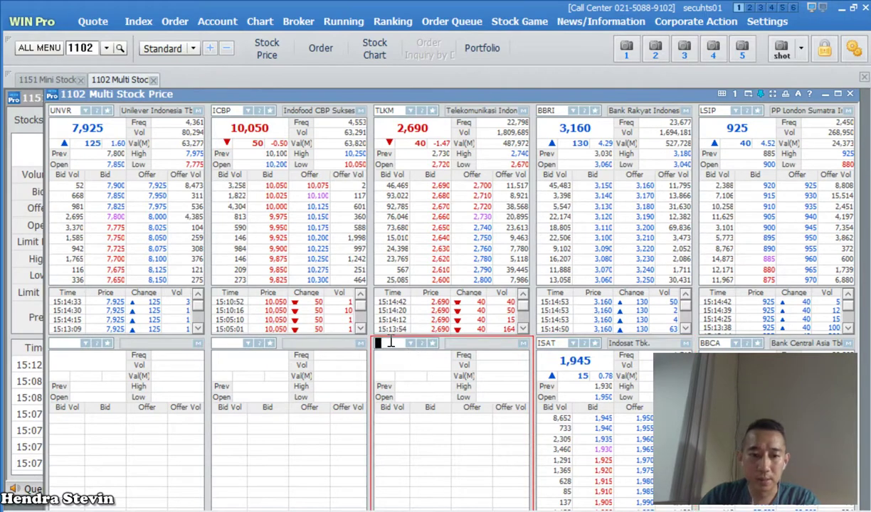
type("TOWR")
key("Return")
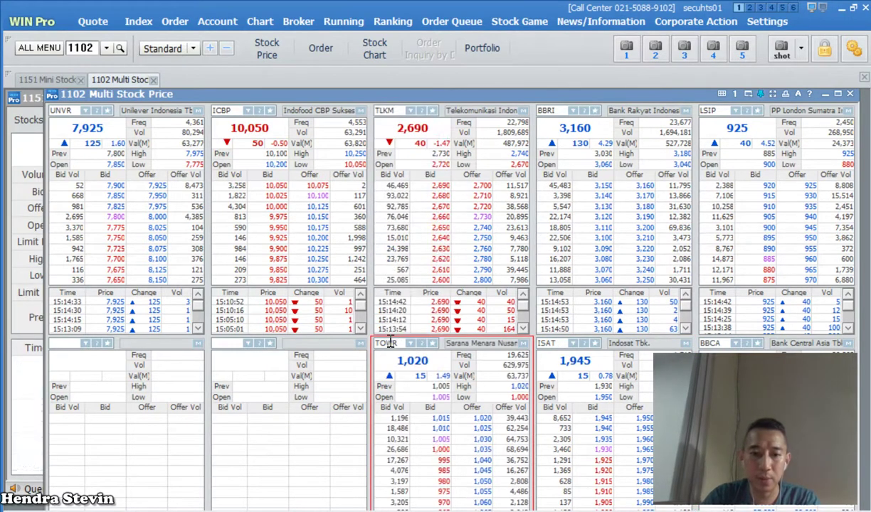
Fill the second panel of the Multi Stock Price second row with AISA and the first panel with GIAA
left_click(231, 341)
type("ASI")
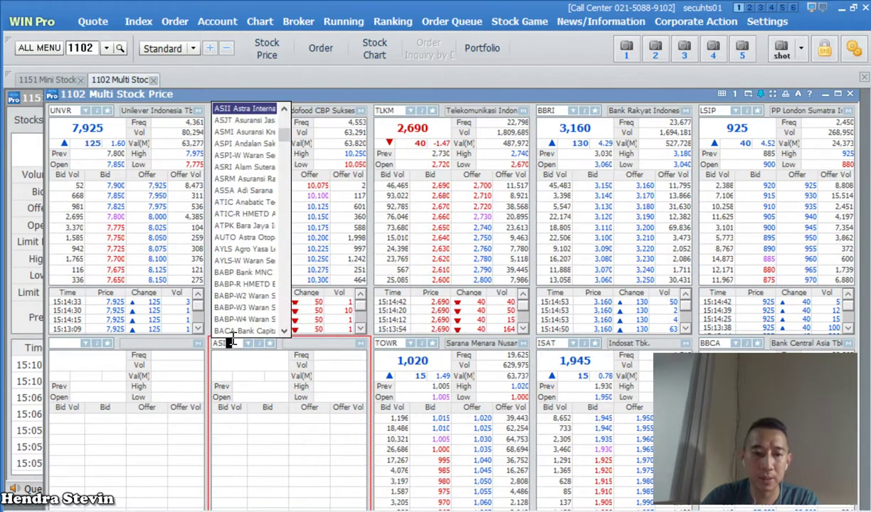
key("BackSpace")
key("BackSpace")
type("I")
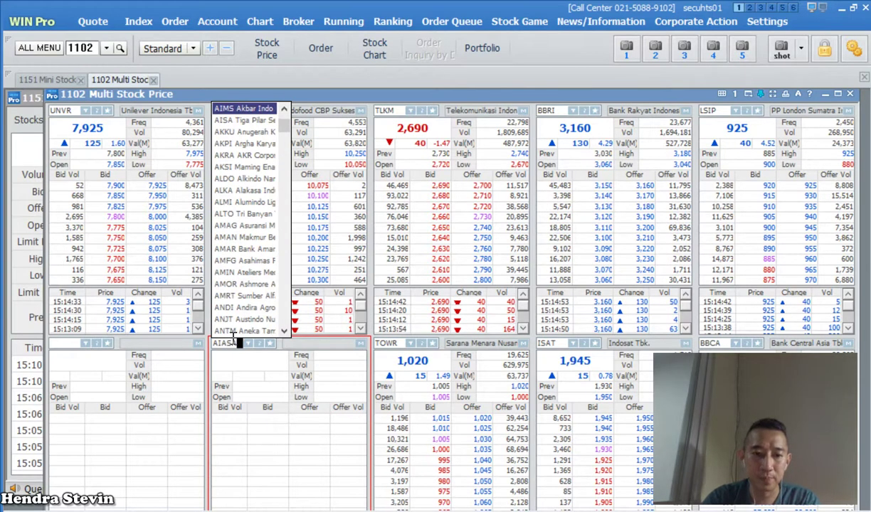
key("Return")
type("AISA")
key("Return")
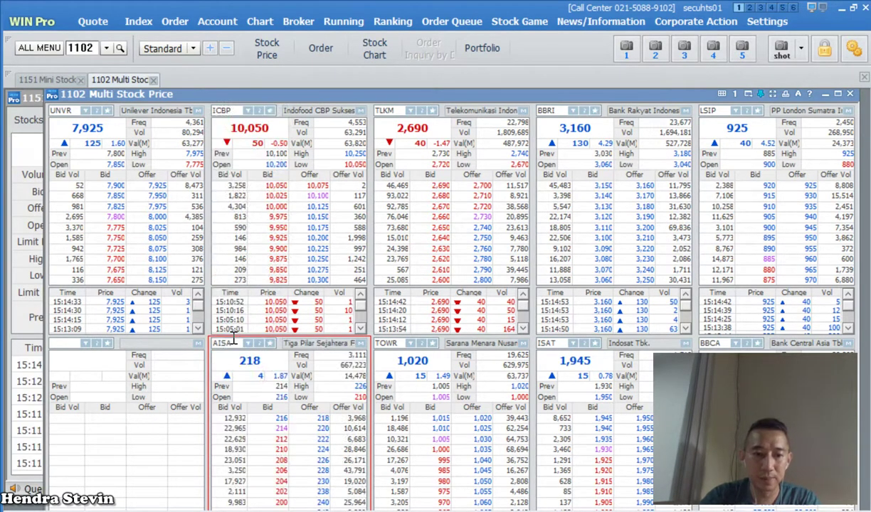
left_click(69, 346)
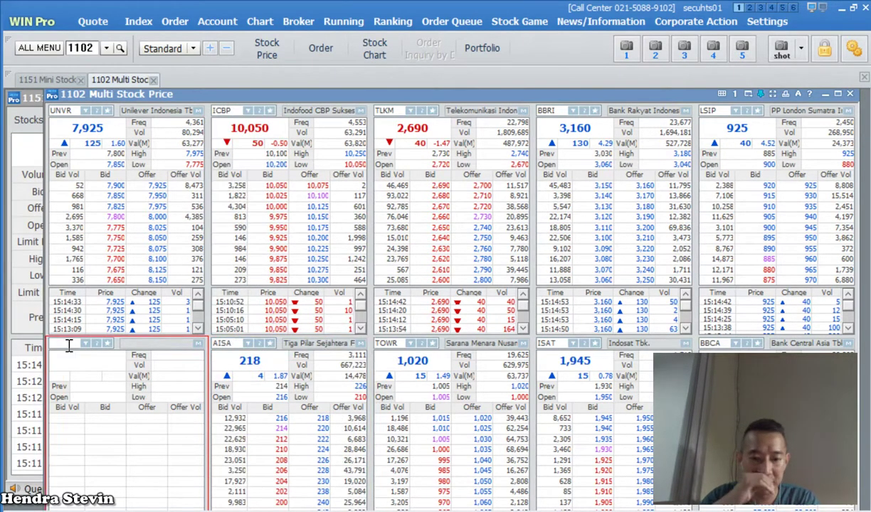
type("GIAA")
key("Return")
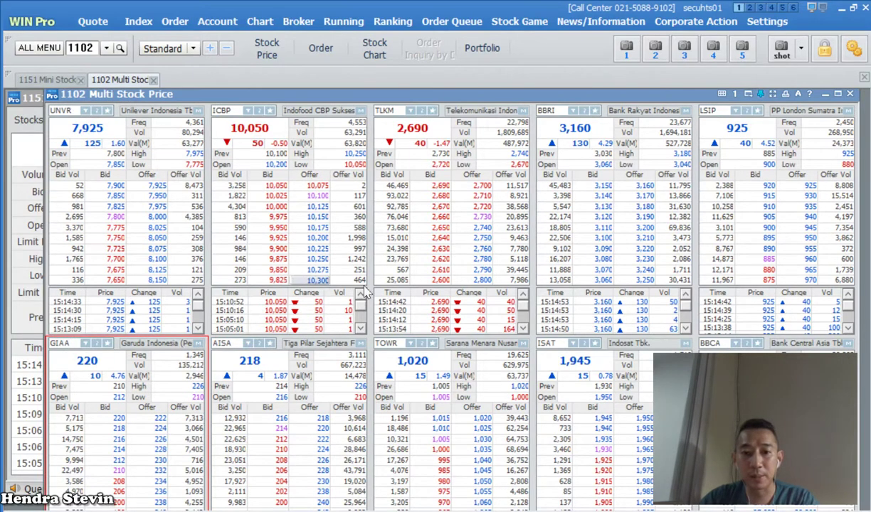
Reposition the Multi Stock Price window slightly and change its layout to 2 X 2 panels
left_click_drag(350, 98, 367, 97)
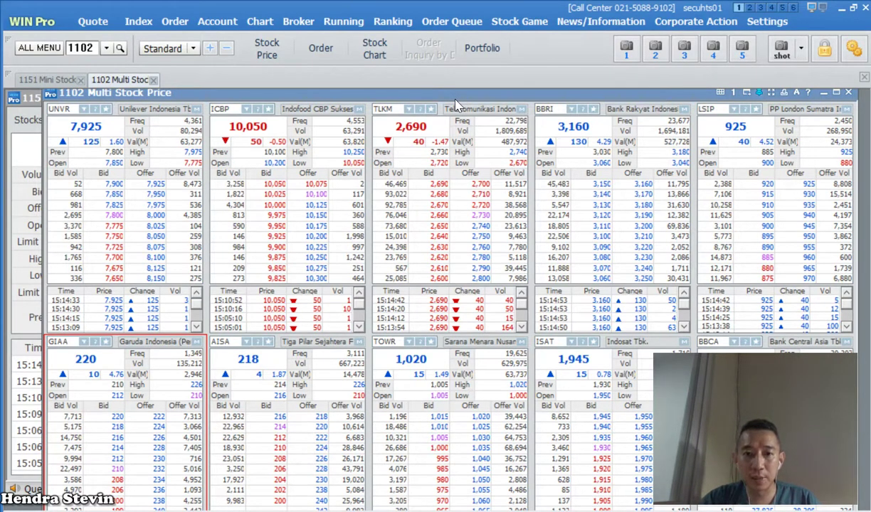
left_click_drag(453, 99, 472, 104)
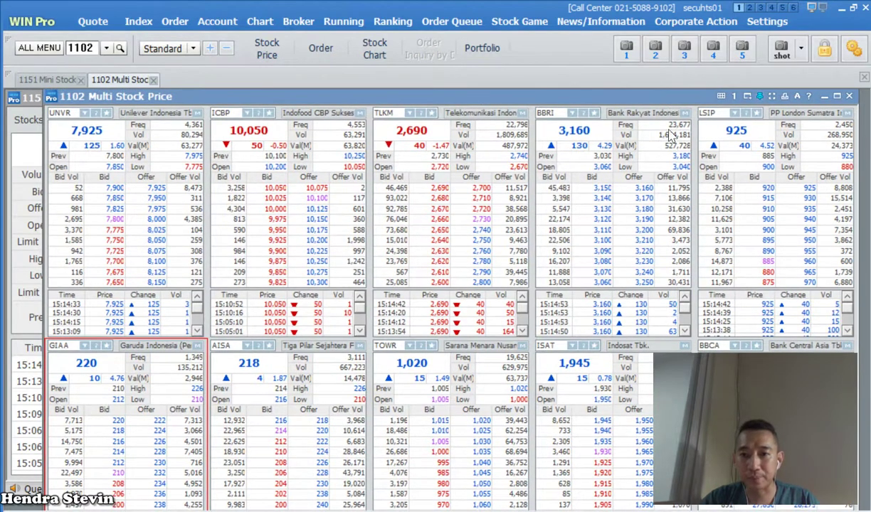
left_click(722, 97)
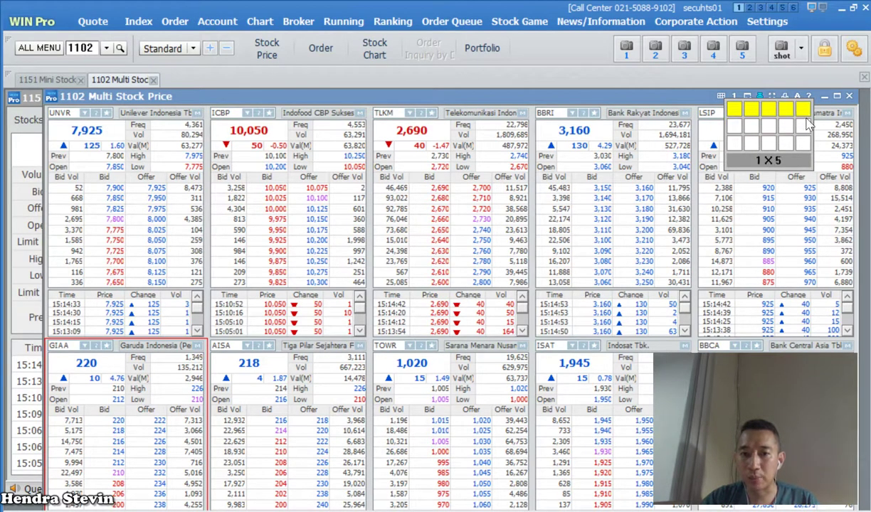
left_click(749, 127)
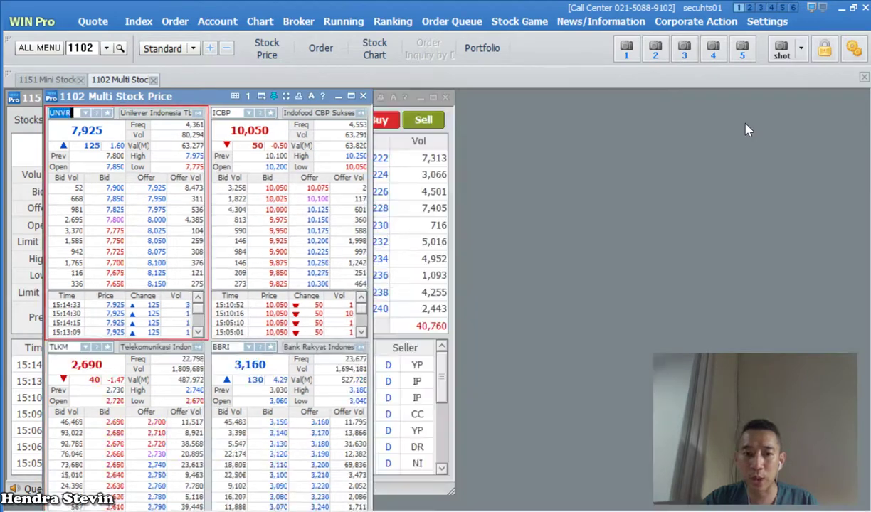
Change the Multi Stock Price layout to 2 X 3 panels and move the window to the workspace's right side
left_click(235, 97)
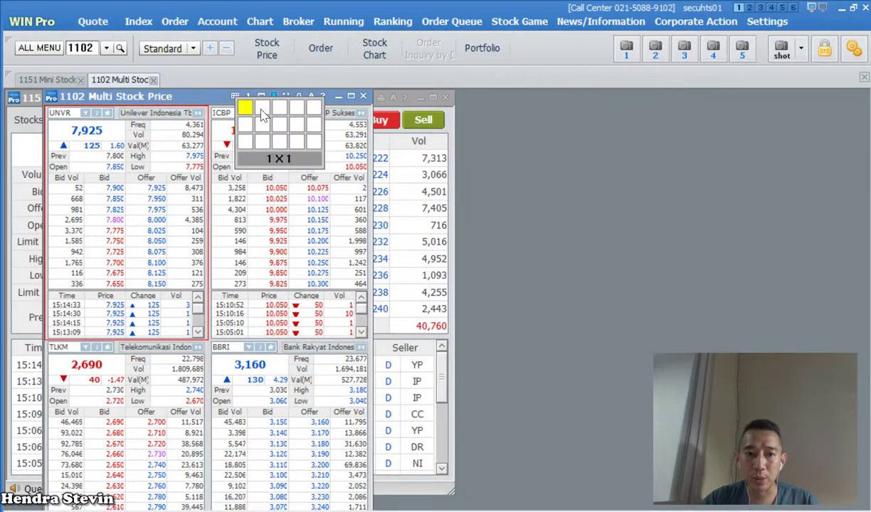
left_click(285, 126)
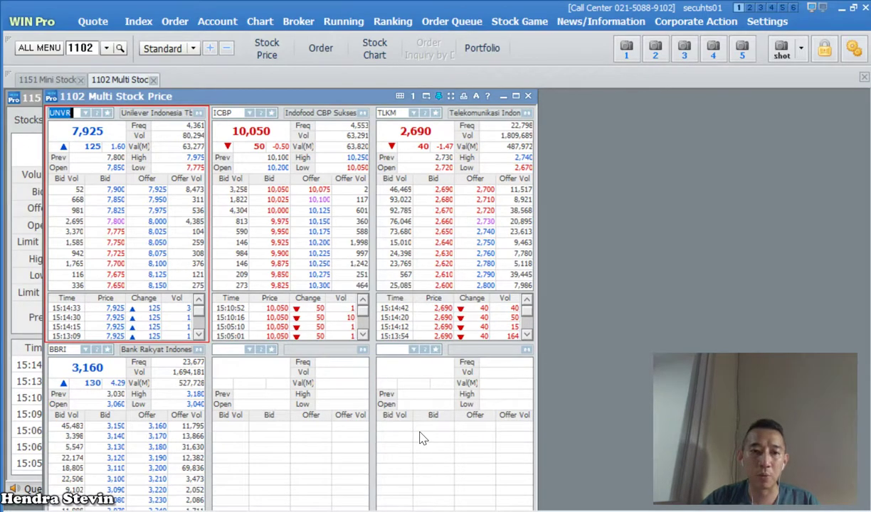
left_click_drag(255, 96, 588, 107)
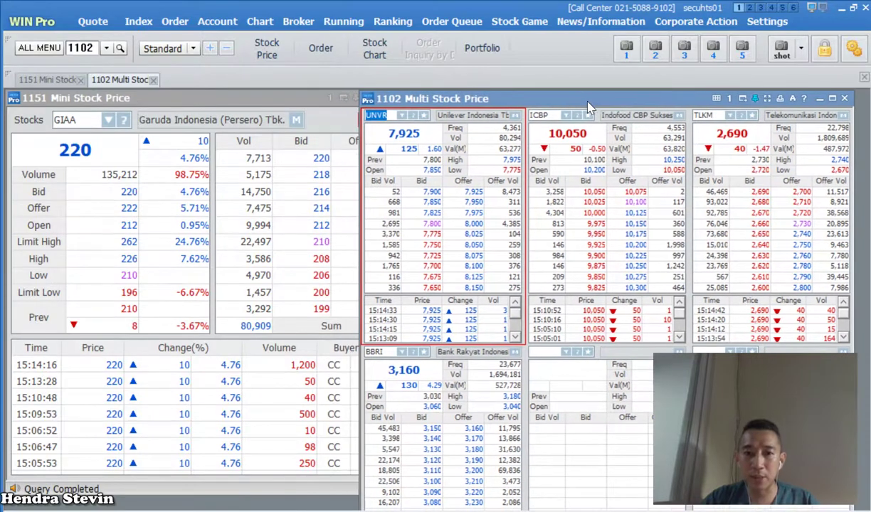
Activate the stock code entry of the empty Multi Stock Price panel below ICBP
left_click(93, 22)
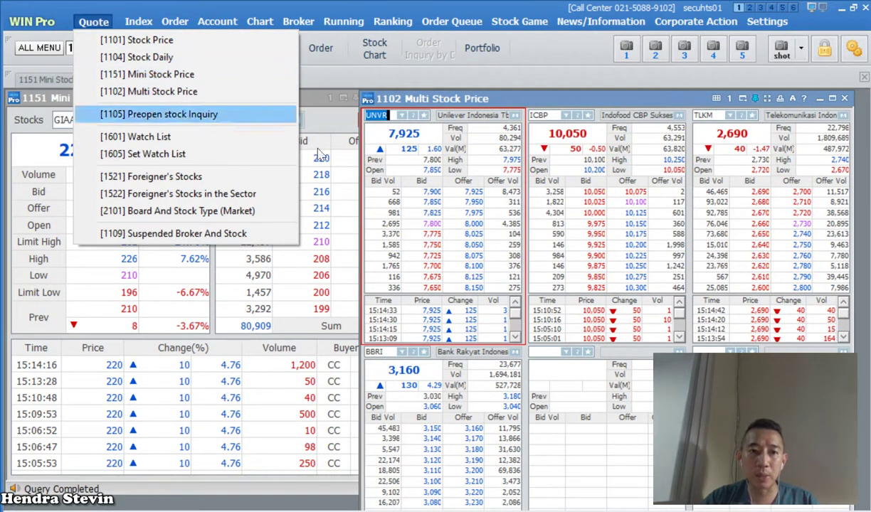
left_click(603, 330)
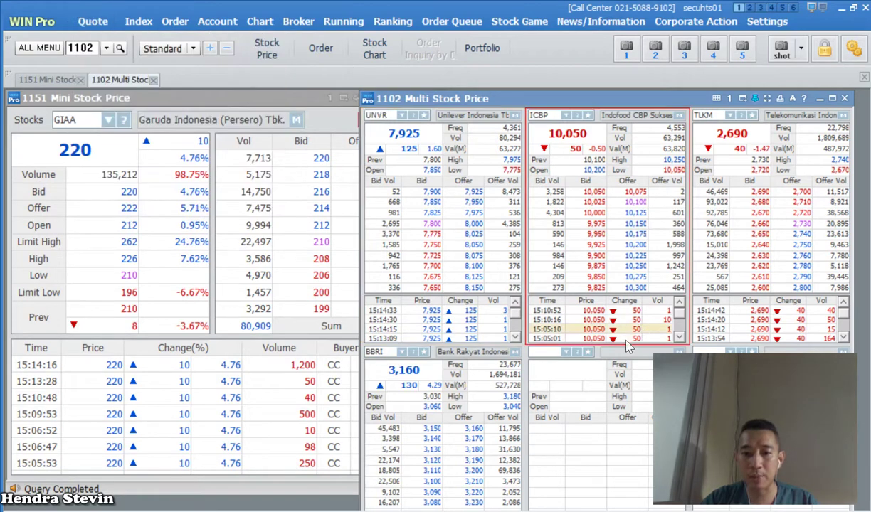
left_click(546, 352)
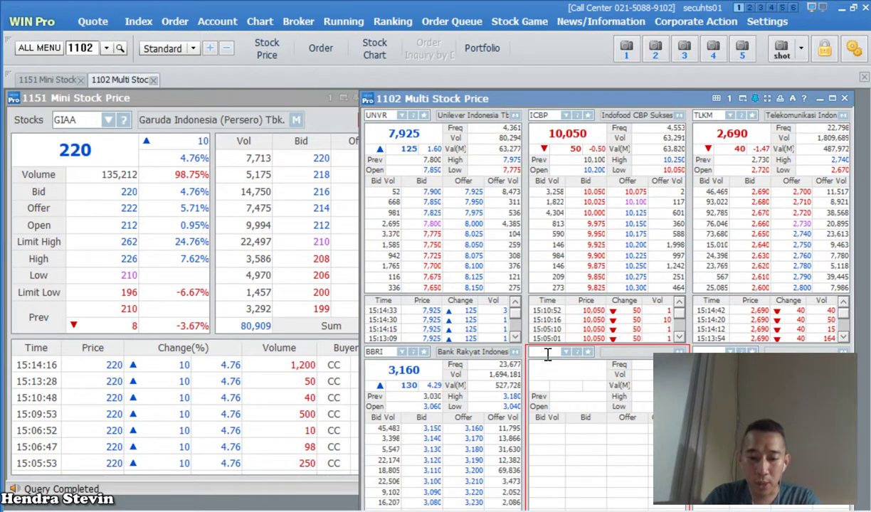